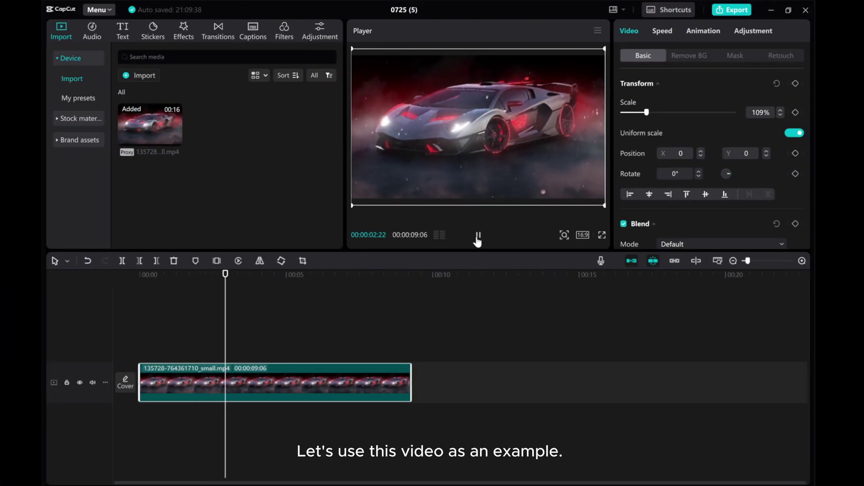
Step: Stop playback at the start and add the black stock clip above the car video
click(479, 236)
click(169, 331)
key(Home)
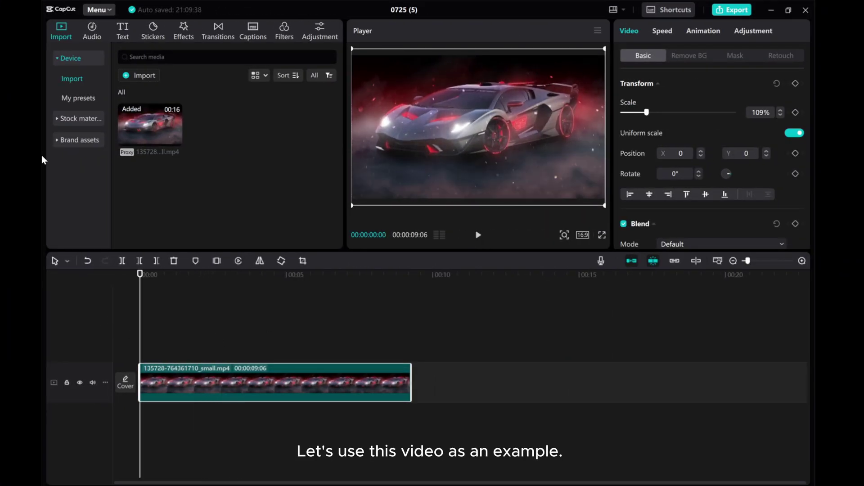
click(62, 118)
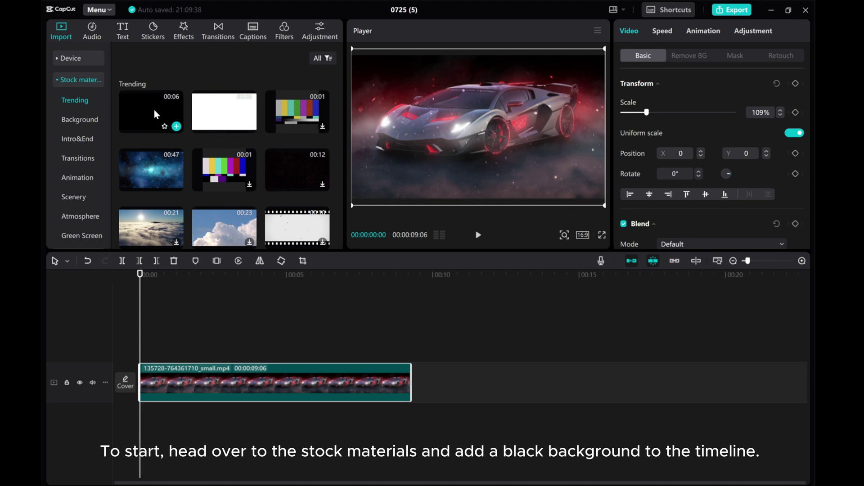
drag(154, 109, 143, 346)
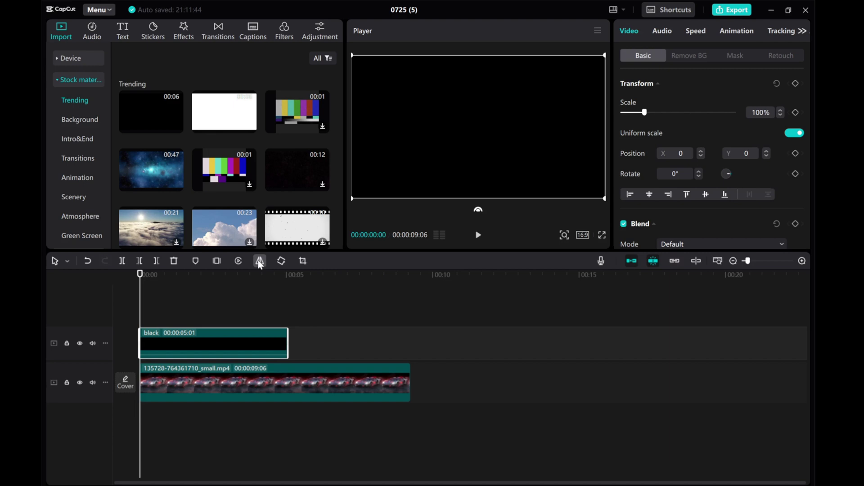
Step: Freeze the black clip, delete the original, and stretch the Freeze clip to 09:06
click(218, 265)
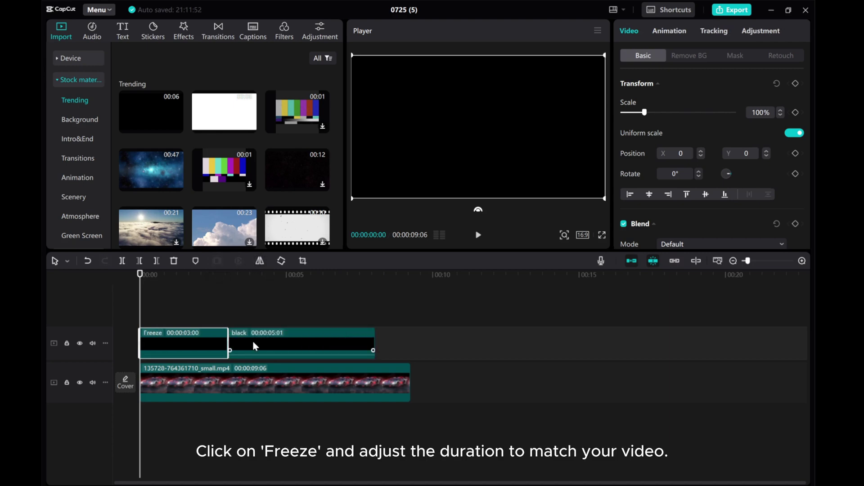
click(254, 341)
right_click(253, 341)
click(272, 202)
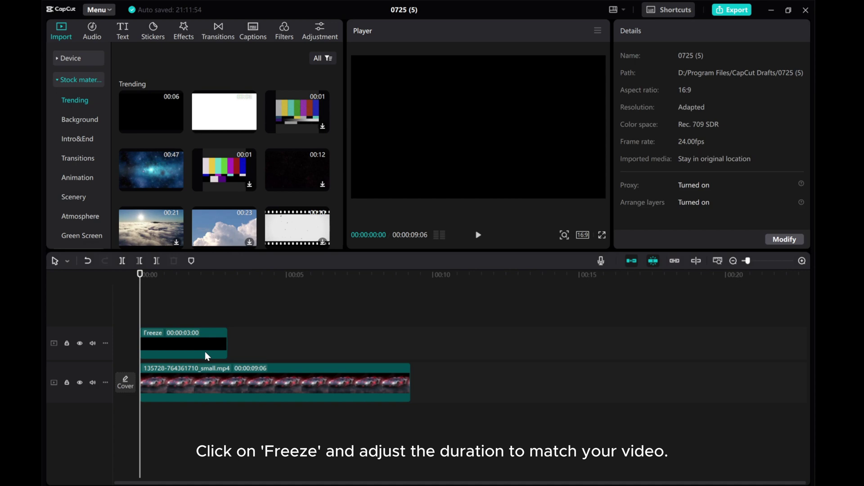
click(229, 343)
drag(228, 343, 411, 344)
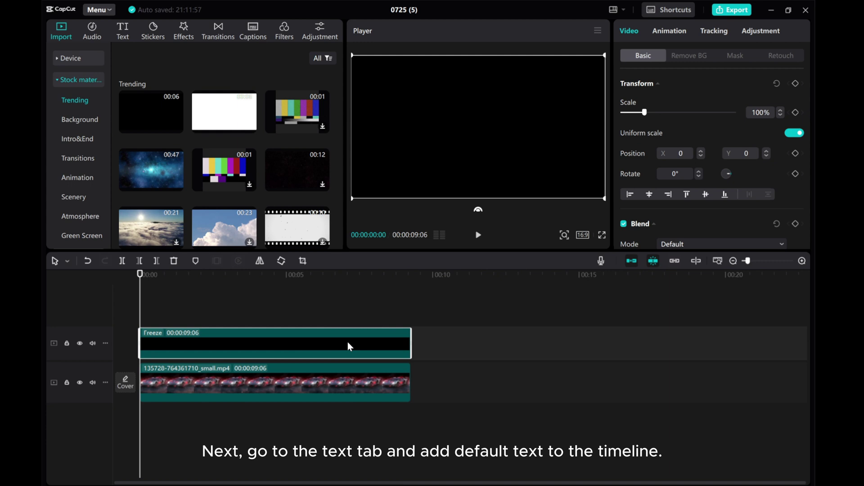
Step: Add a Default text clip, extend it to 09:06, and replace its text with 'cool'
click(123, 27)
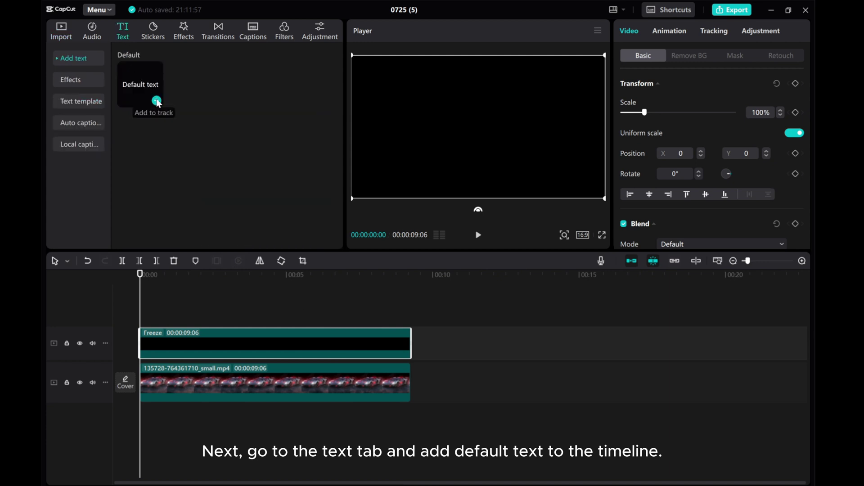
click(156, 101)
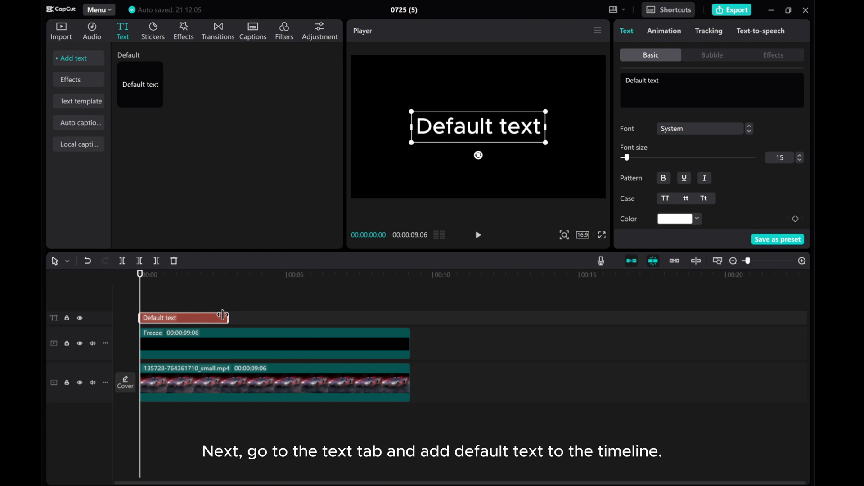
drag(222, 316, 410, 316)
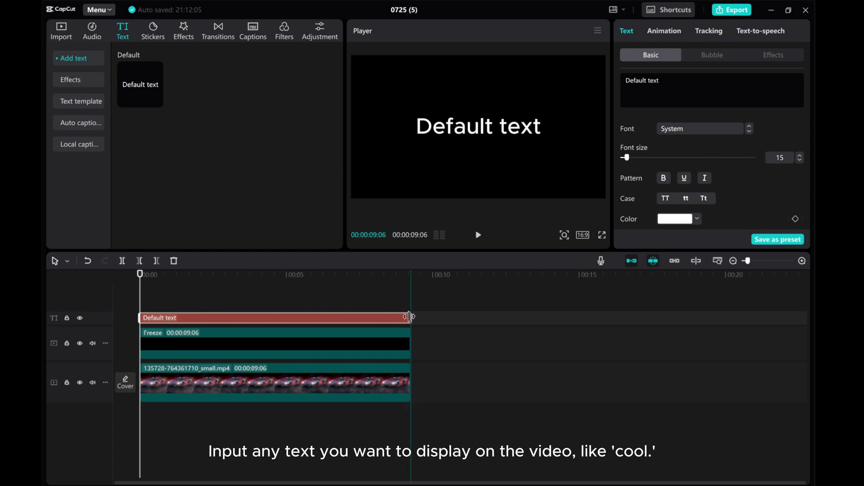
click(684, 89)
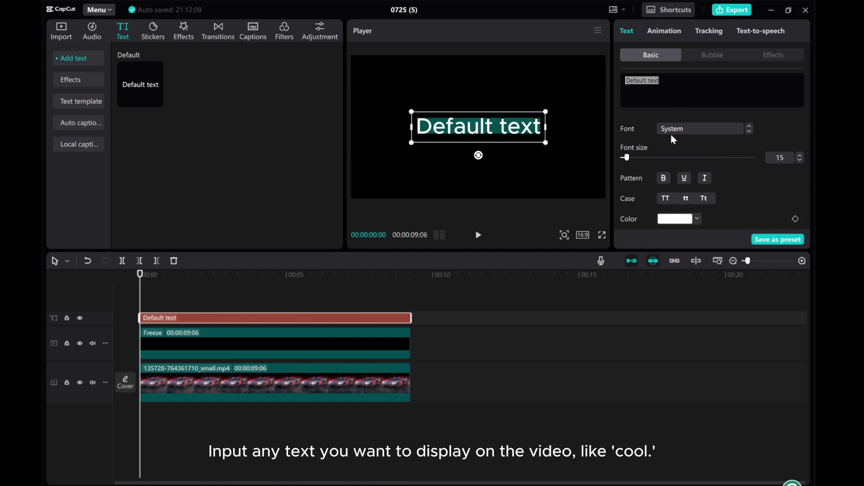
text(cool)
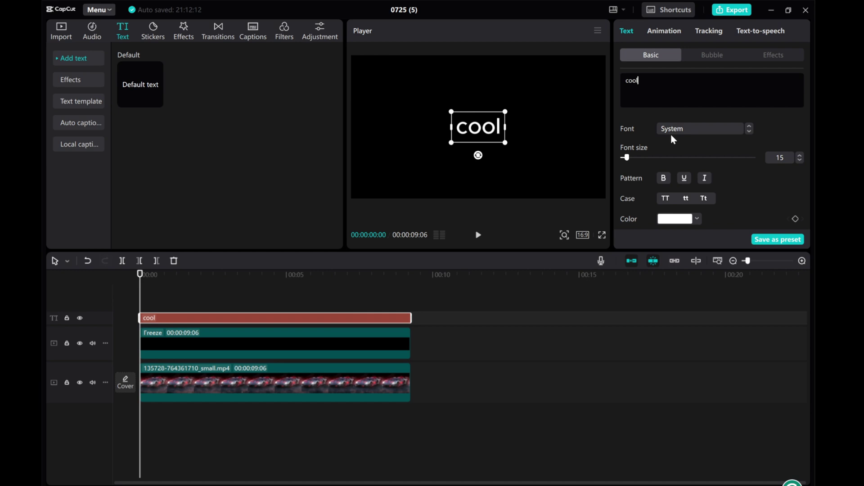
Step: Set the text to bold, uppercase Impact at a font size of about 58
click(676, 132)
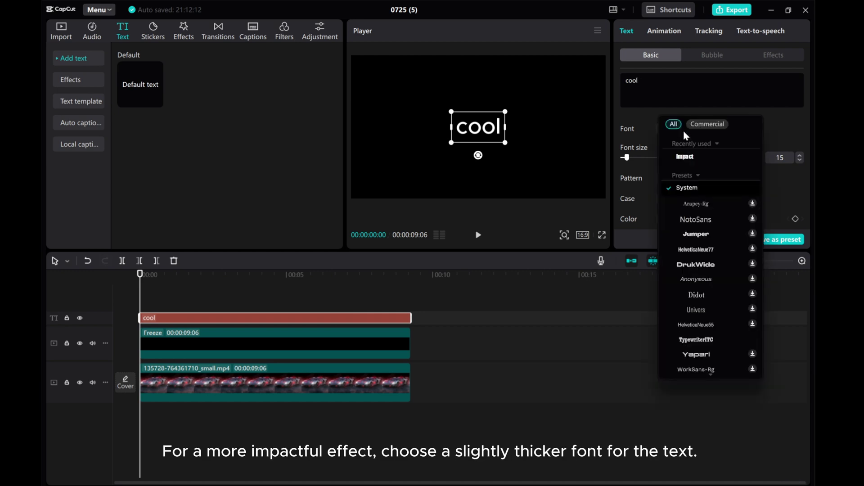
click(681, 155)
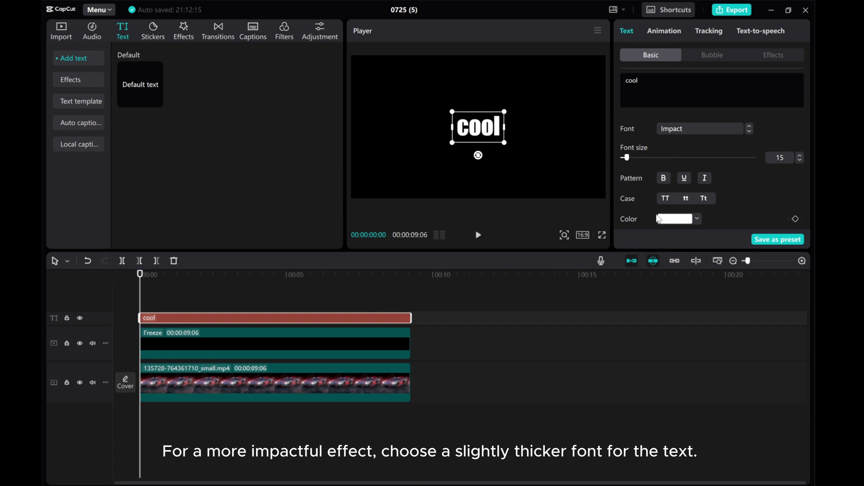
drag(626, 158, 637, 159)
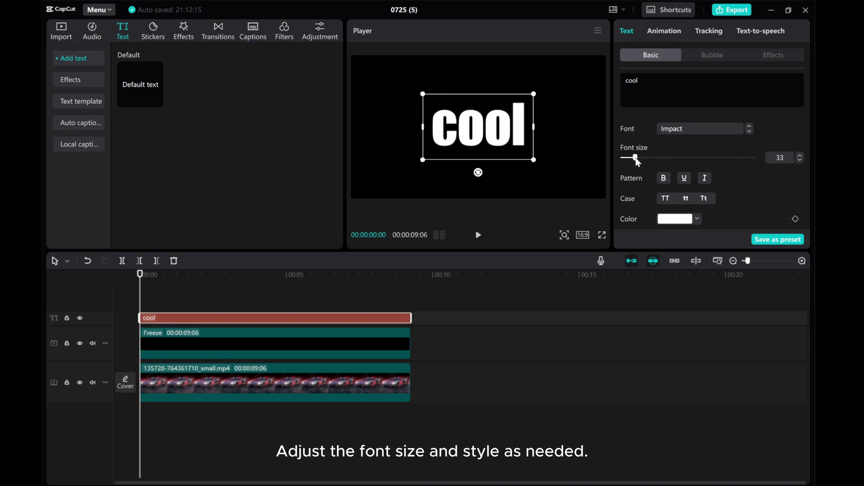
click(663, 179)
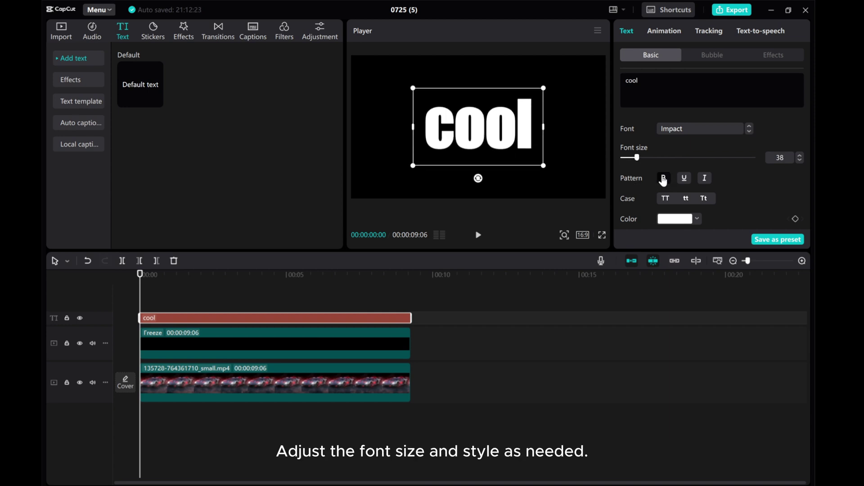
click(665, 199)
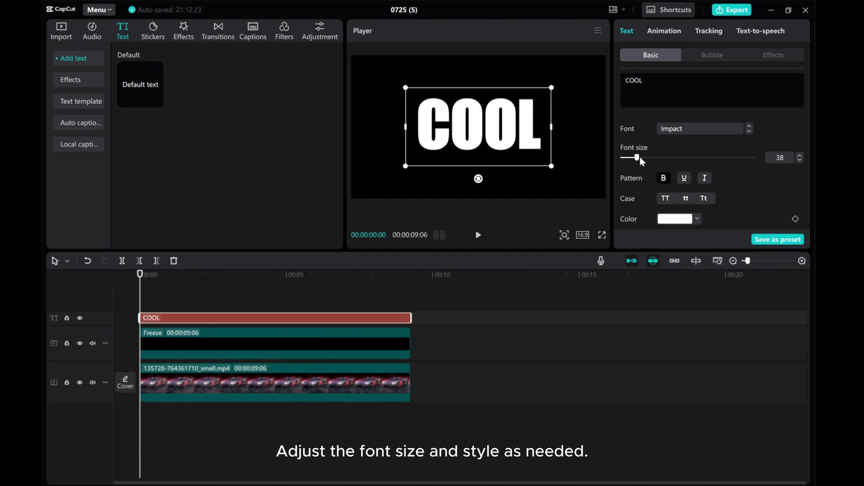
drag(637, 158, 648, 158)
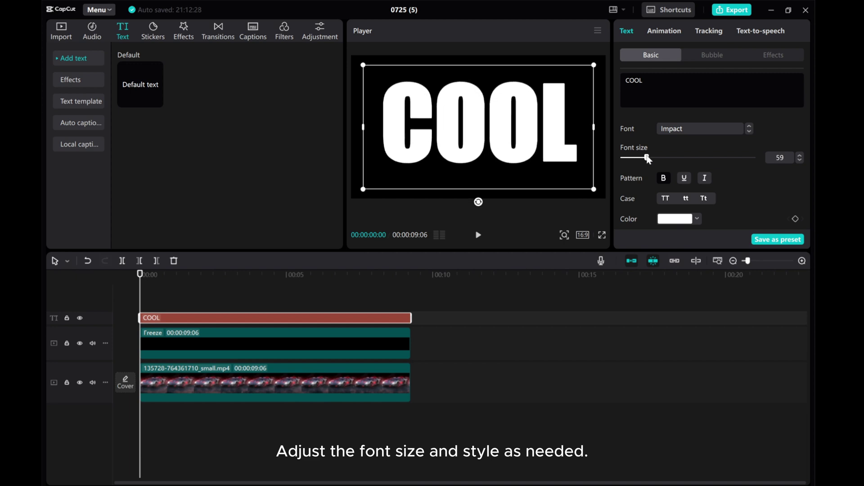
click(797, 159)
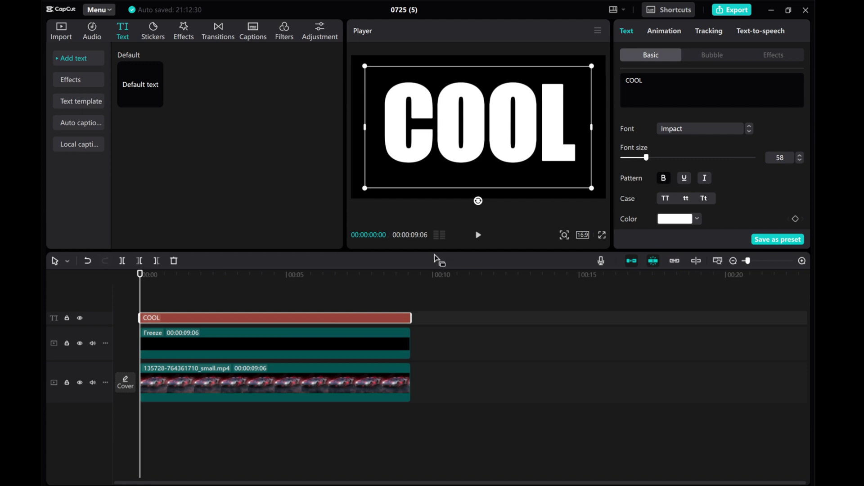
Step: Combine the black Freeze clip and the COOL text clip into a compound clip
click(344, 341)
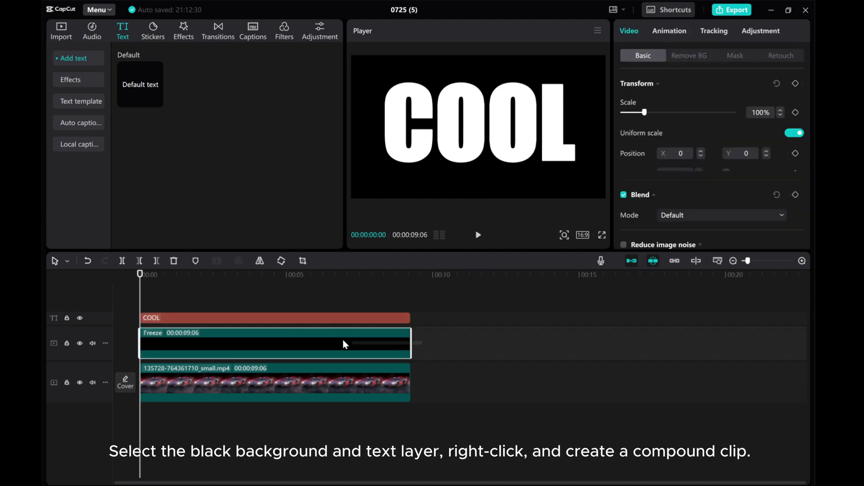
ctrl+click(325, 320)
right_click(305, 324)
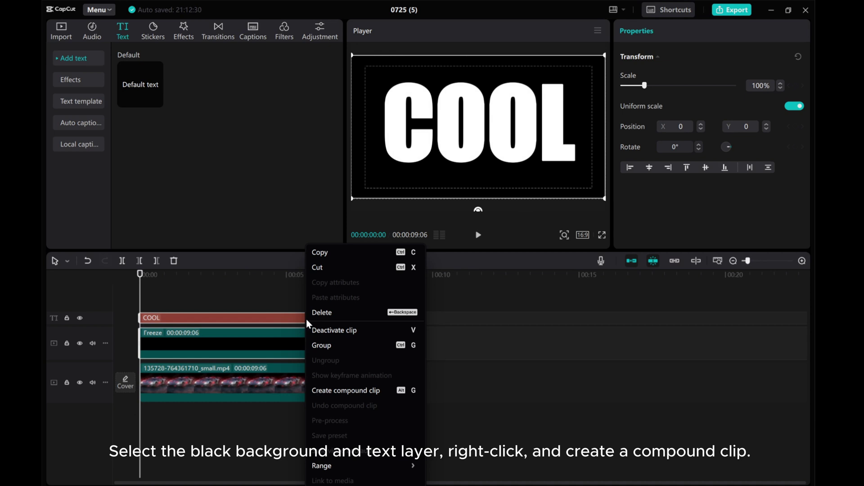
click(334, 393)
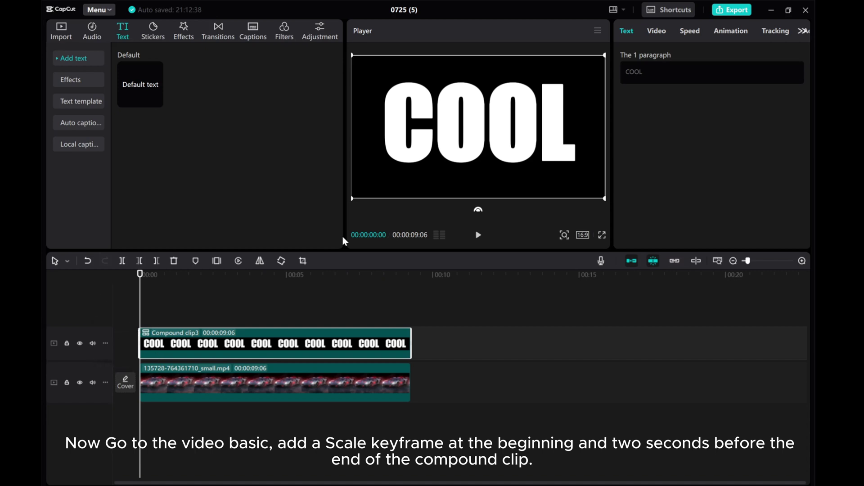
Step: Add Scale keyframes at 00:00 and at the compound clip's end, then return to the first
click(657, 33)
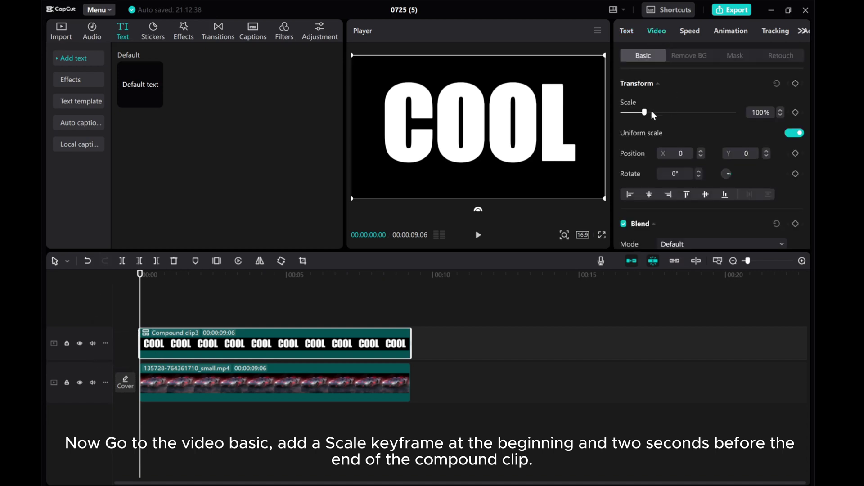
click(794, 113)
drag(140, 314, 414, 305)
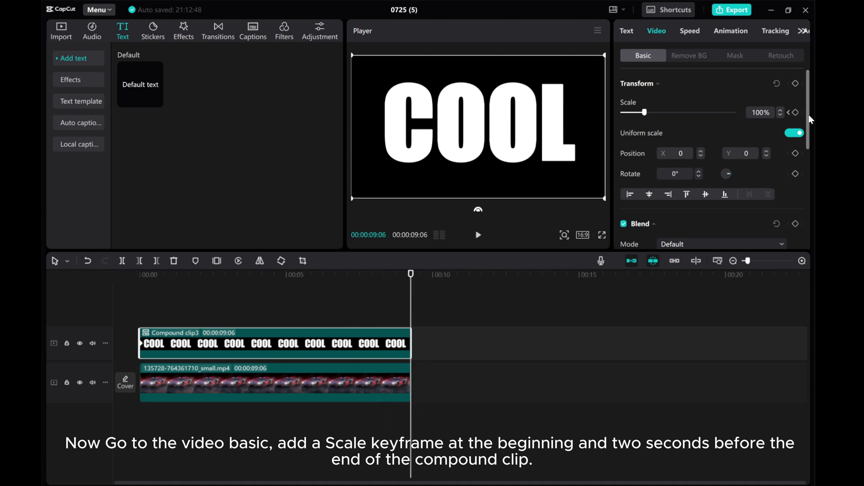
click(794, 113)
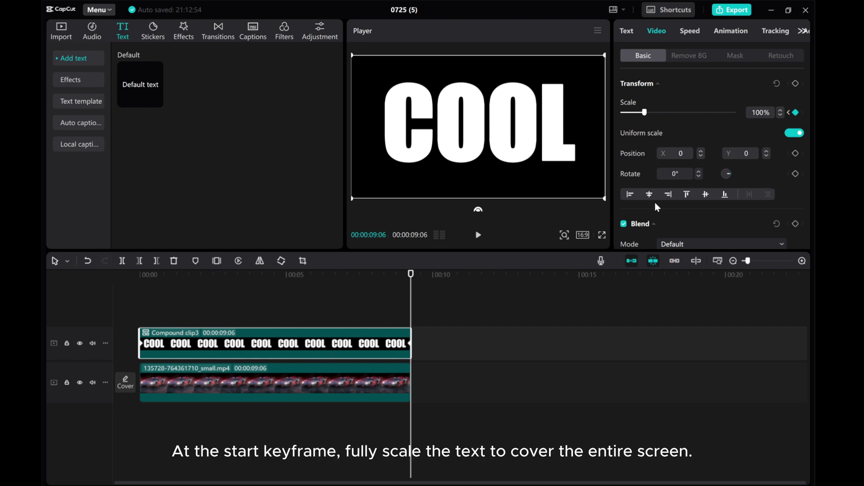
click(788, 112)
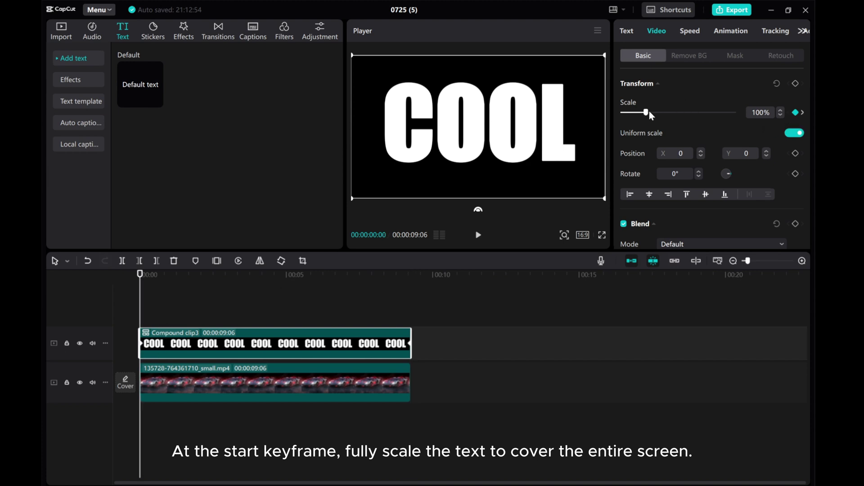
Step: Raise the opening keyframe's Scale from 500% through 1500% and 1900% up to 2200%
drag(646, 113, 743, 117)
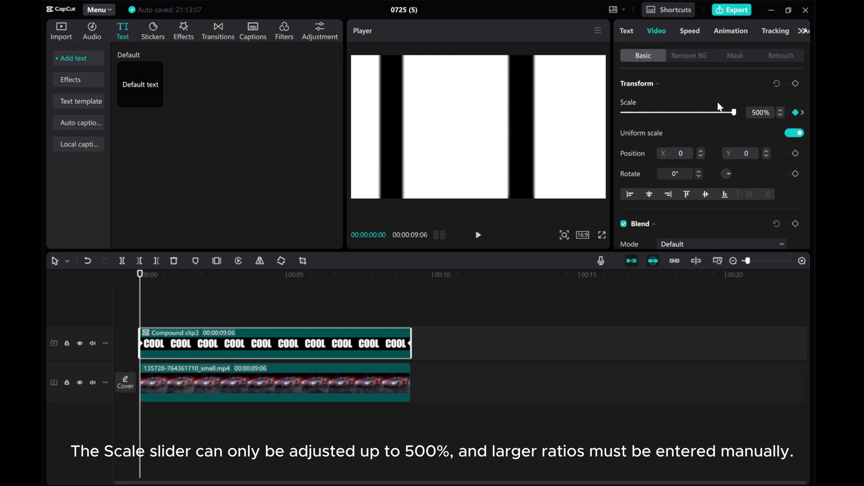
click(754, 111)
text(1)
key(Return)
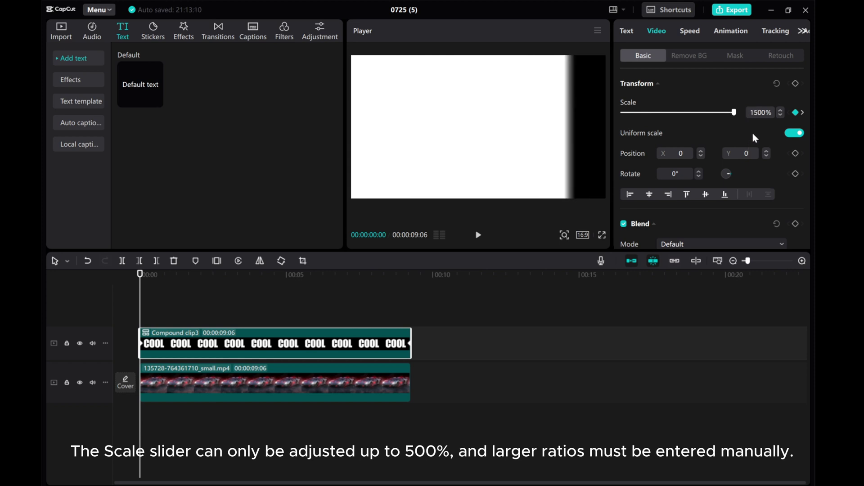
click(756, 112)
text(1700)
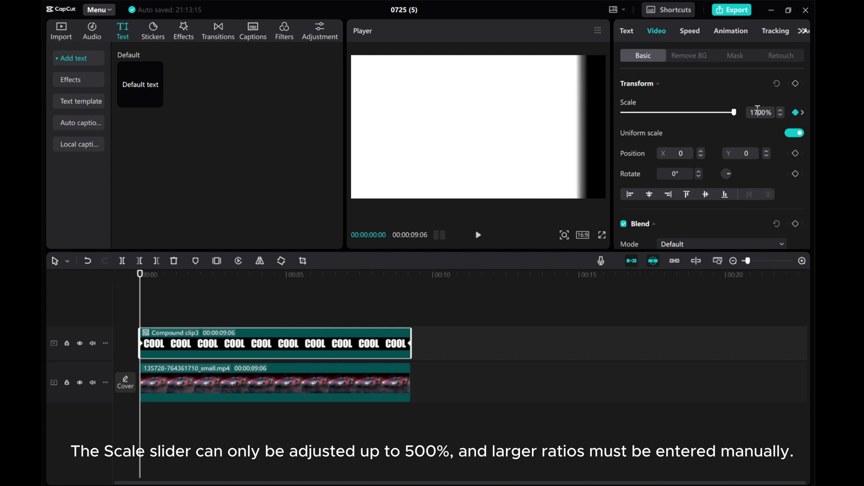
double_click(757, 112)
text(1900)
key(Return)
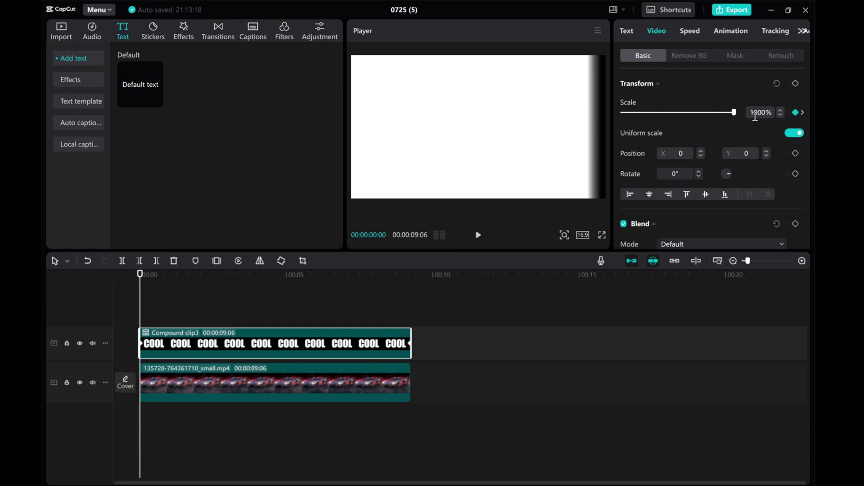
click(751, 112)
text(21)
key(Return)
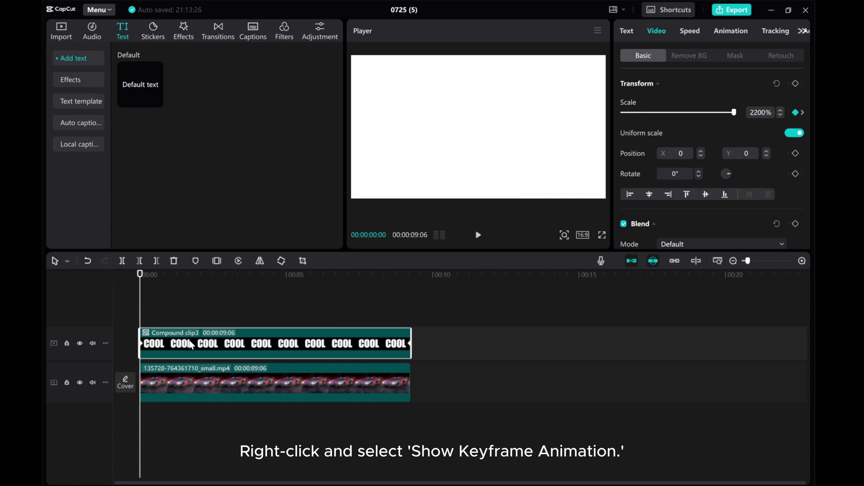
Step: Give the ending Scale keyframe an Ease Out 1 curve, then hide the keyframe animation track
right_click(190, 345)
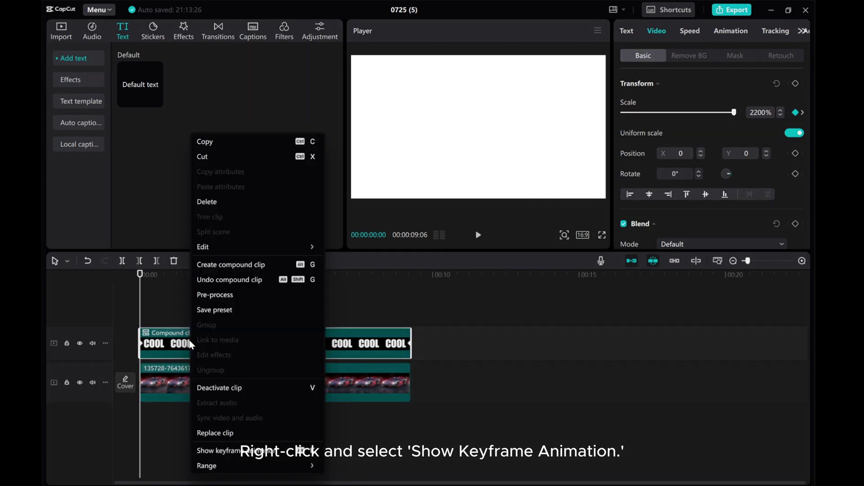
click(230, 451)
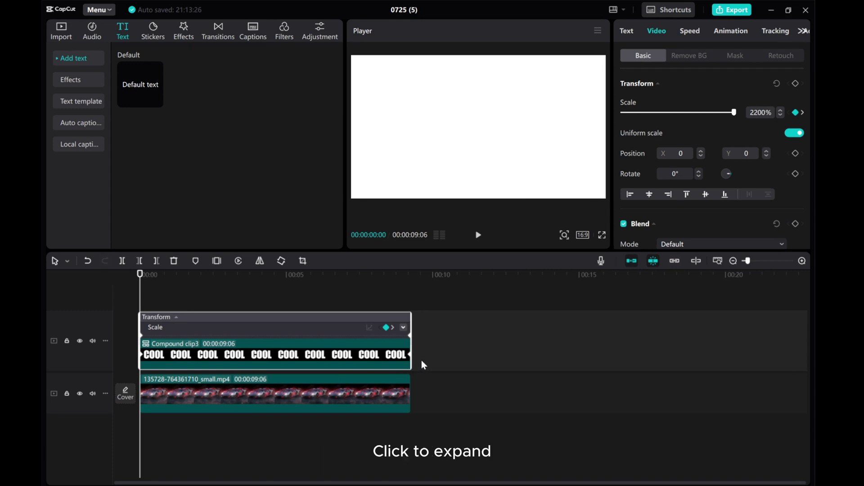
click(402, 327)
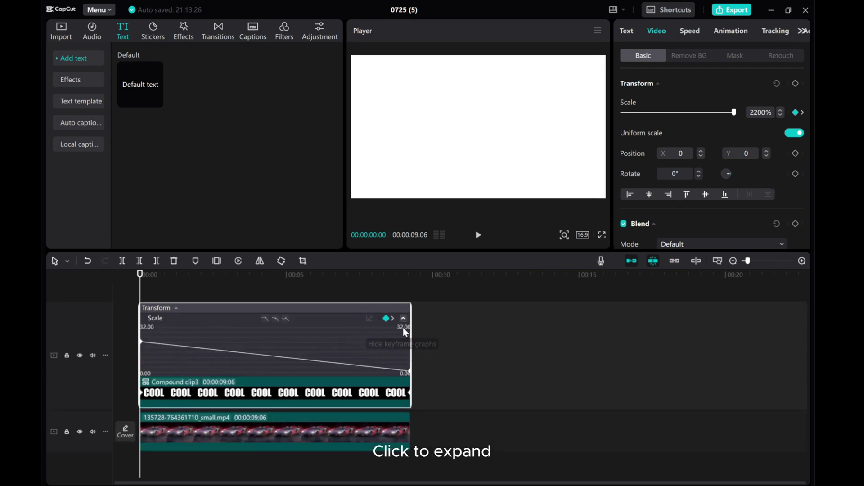
click(409, 393)
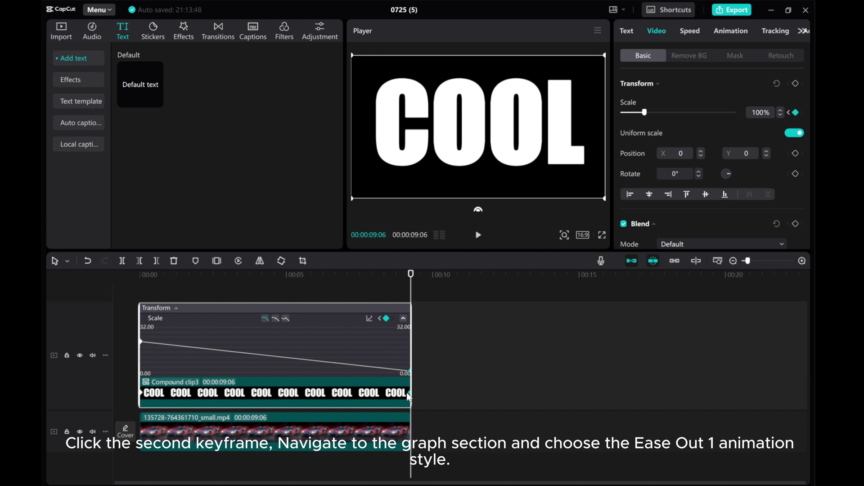
click(368, 319)
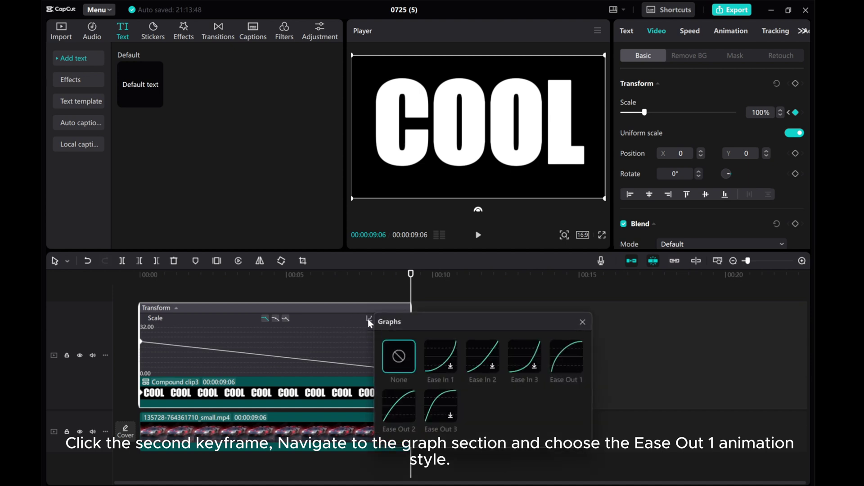
click(564, 361)
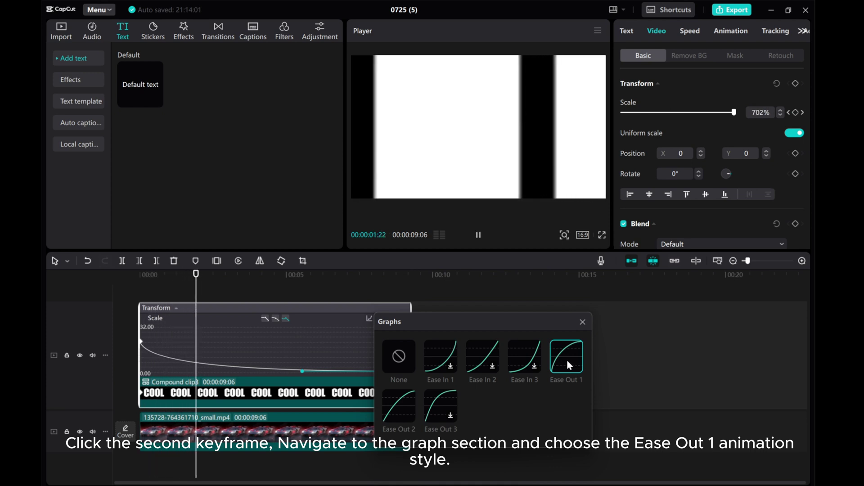
click(581, 323)
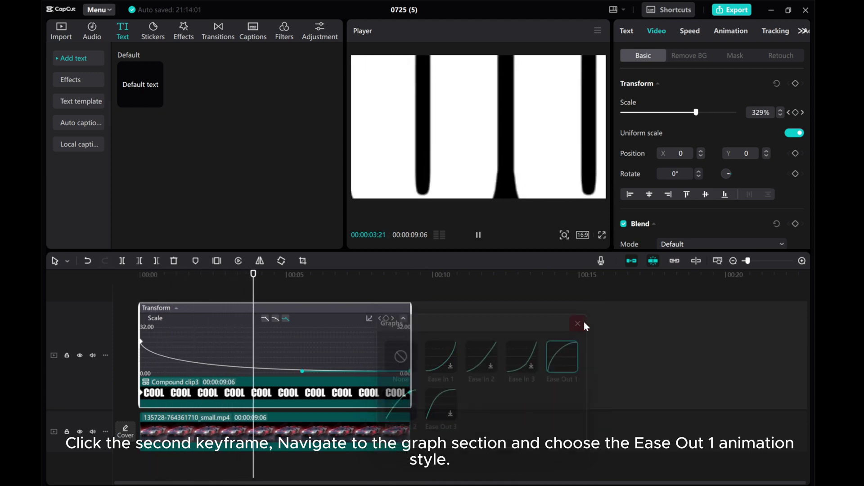
right_click(265, 395)
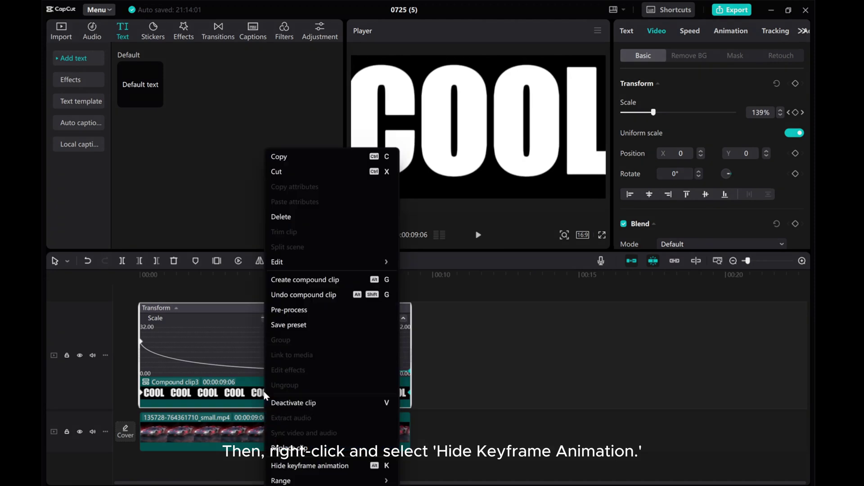
click(300, 468)
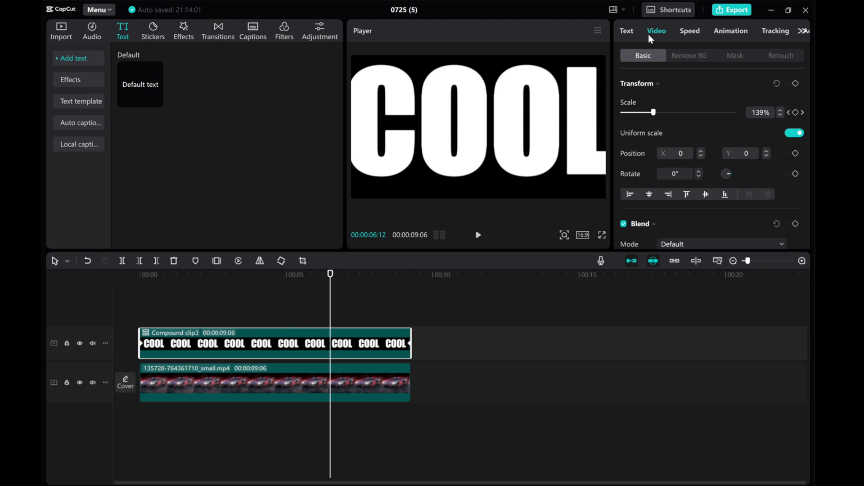
scroll(662, 231, down, 1)
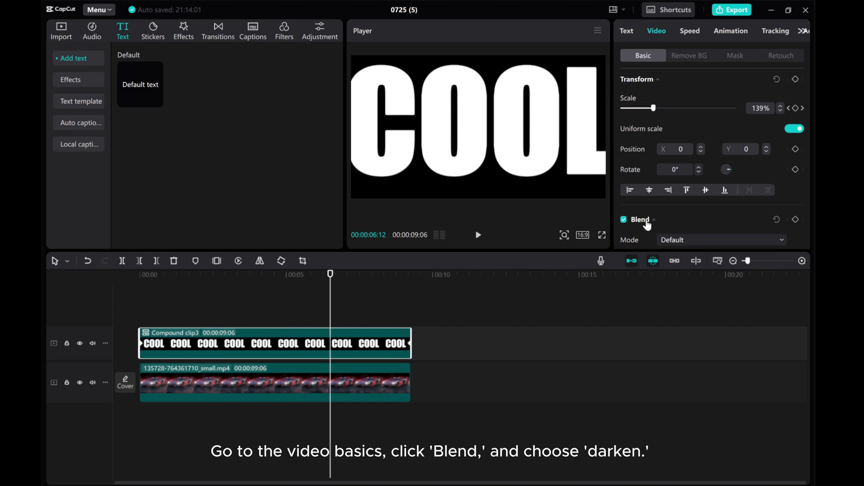
scroll(675, 232, down, 1)
Step: Change the compound clip's blend mode to Darken and scrub the playhead to preview the knockout
click(688, 224)
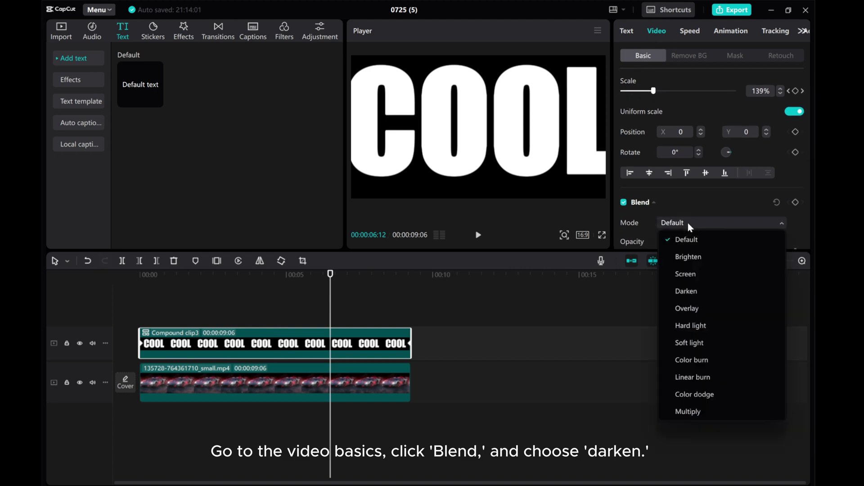
click(689, 293)
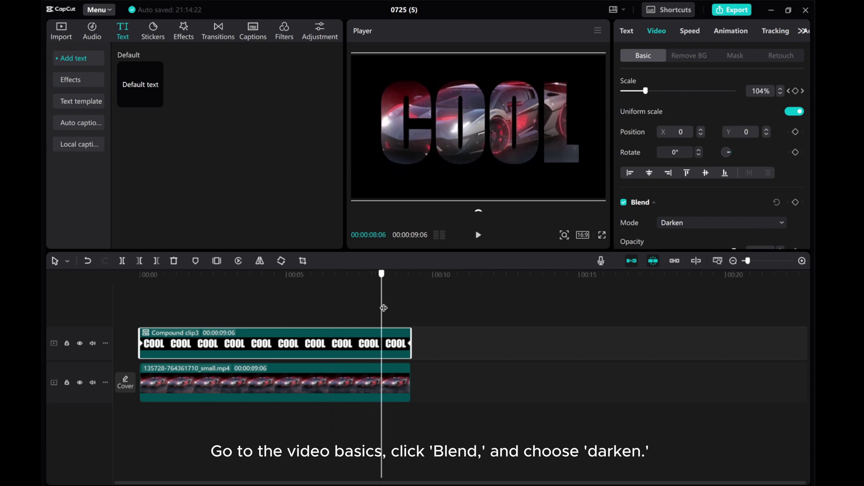
drag(178, 305, 407, 302)
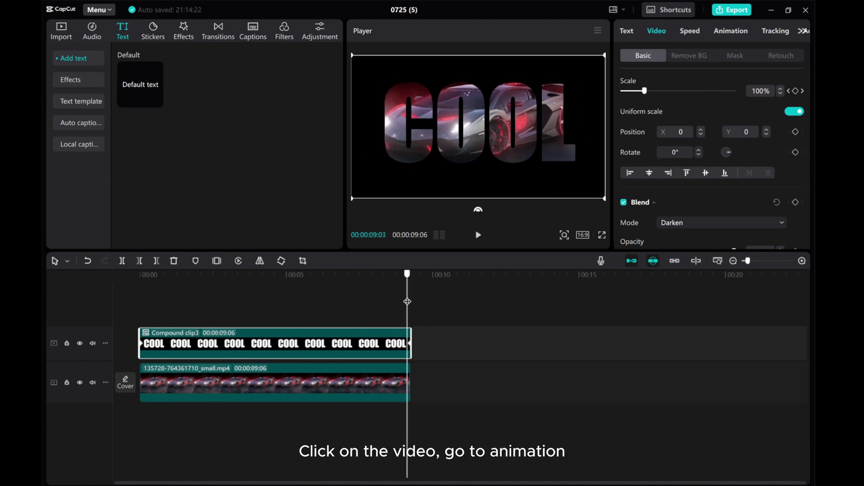
Step: Give the car video a Zoom 1 in-animation lasting 1.5 seconds
click(202, 382)
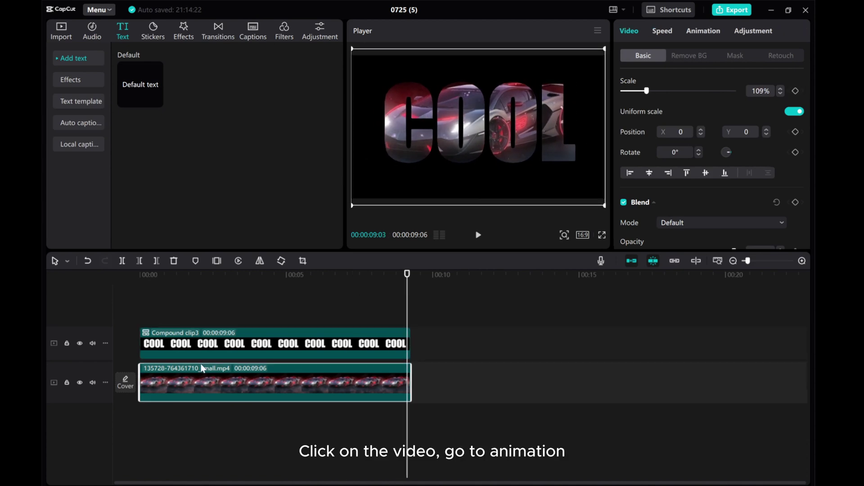
click(704, 31)
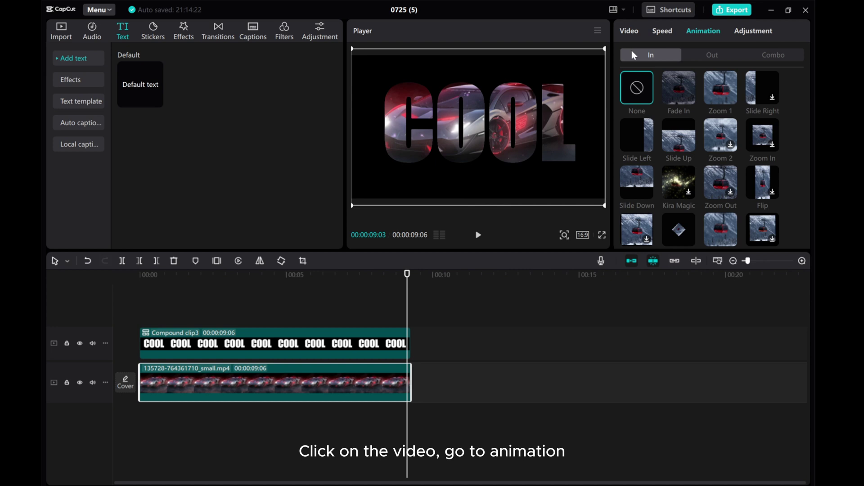
click(725, 86)
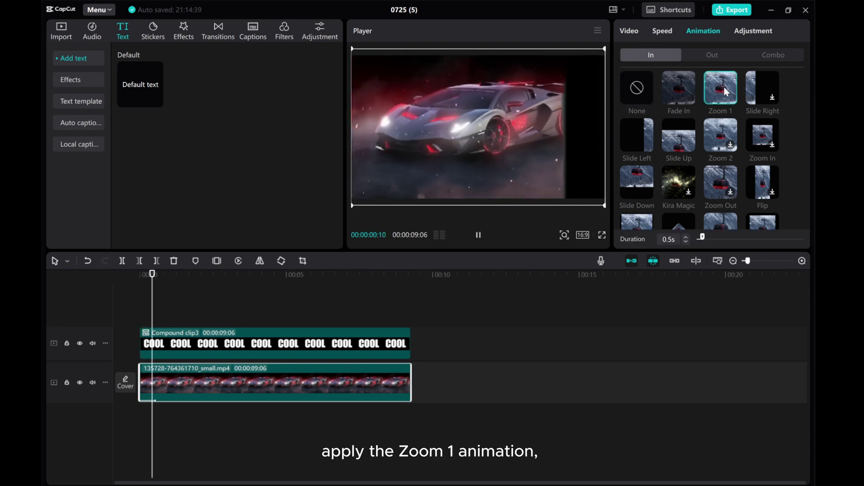
drag(707, 239, 712, 235)
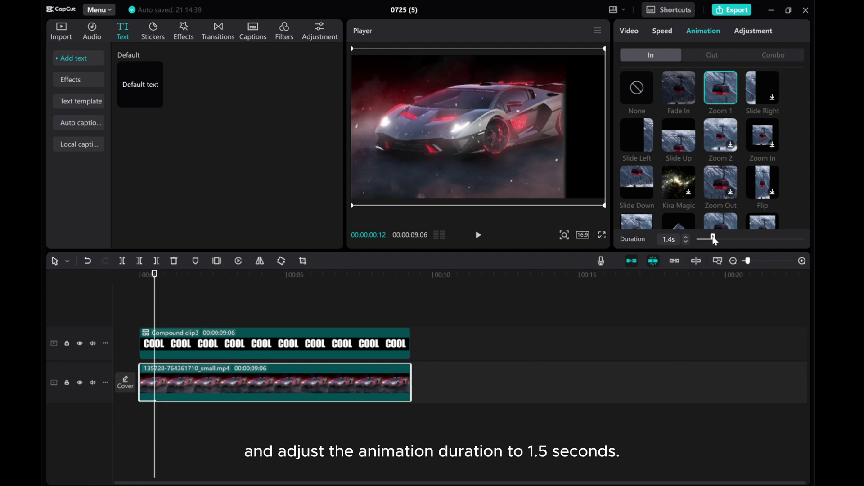
drag(713, 239, 715, 238)
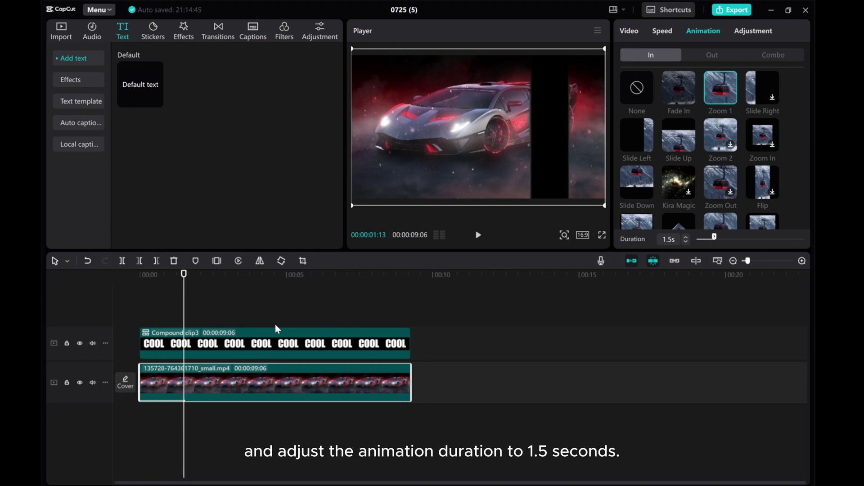
Step: Select the video and text clips together and make them one compound clip
drag(438, 388, 308, 351)
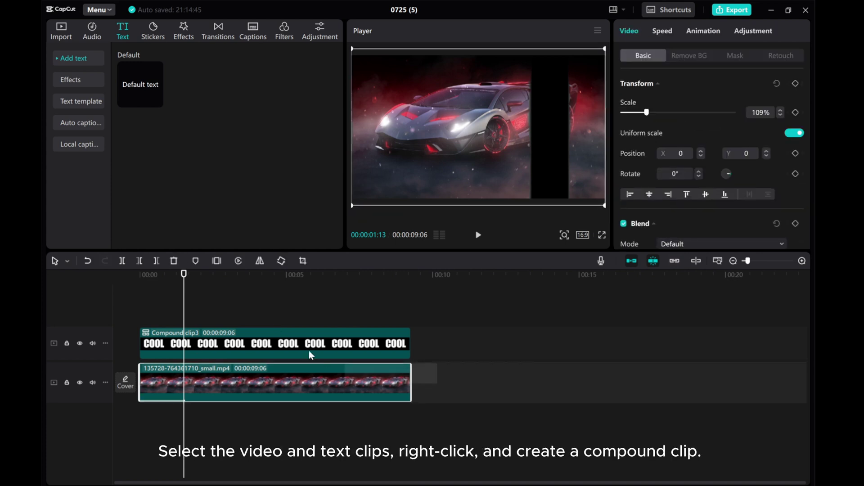
right_click(275, 342)
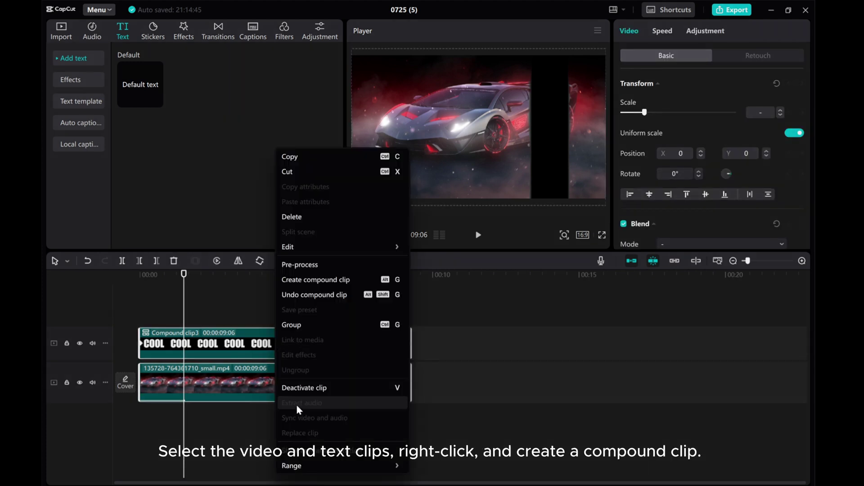
click(306, 281)
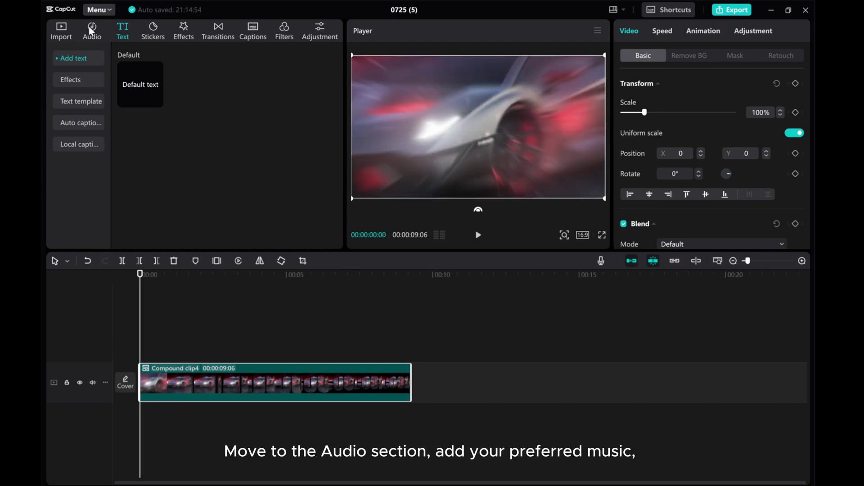
Step: Add the Rock and Metal Core song from the Audio Favorites to the project
click(90, 31)
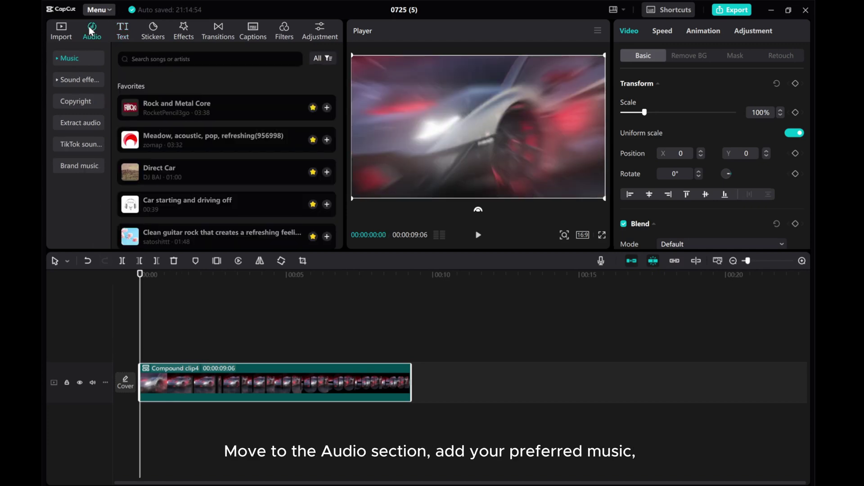
click(70, 62)
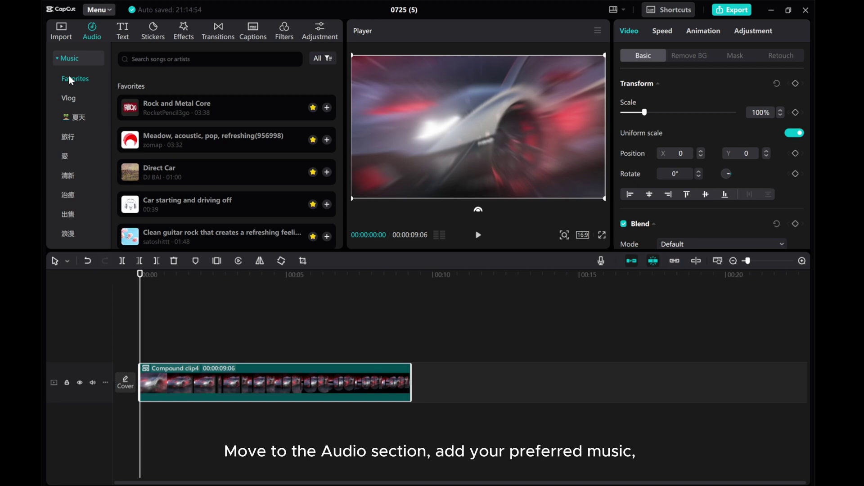
click(327, 108)
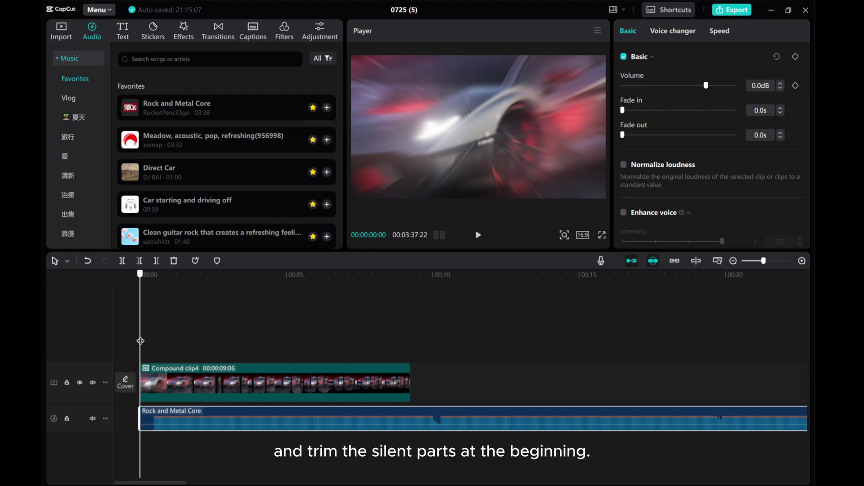
Step: Trim the song's silent opening to the playhead and return to the project start
drag(141, 341, 154, 346)
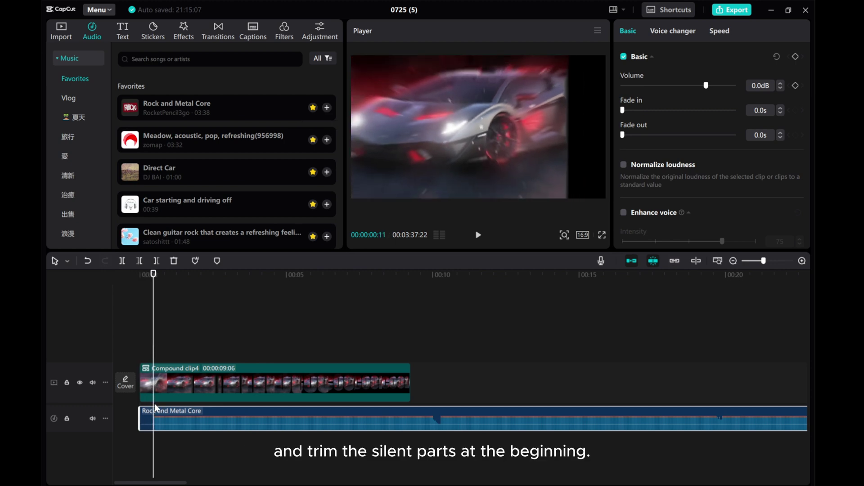
click(802, 261)
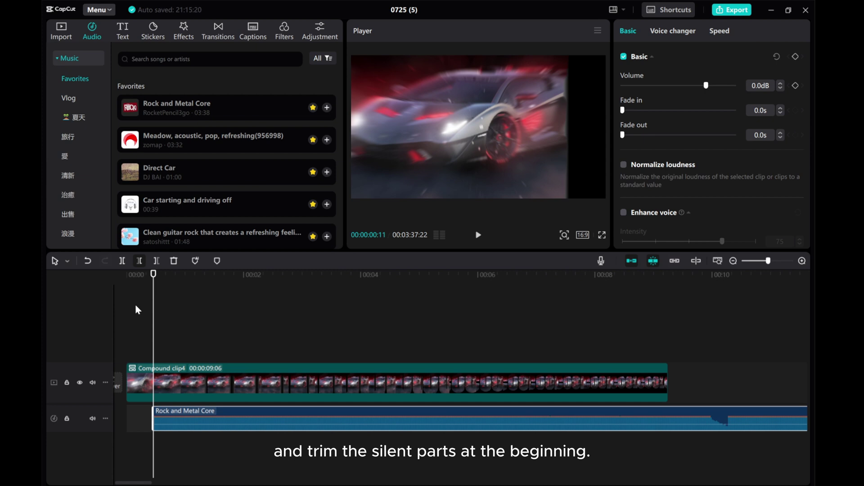
mouse_move(127, 419)
mouse_down()
mouse_move(155, 419)
mouse_move(145, 408)
mouse_up()
drag(155, 316, 130, 324)
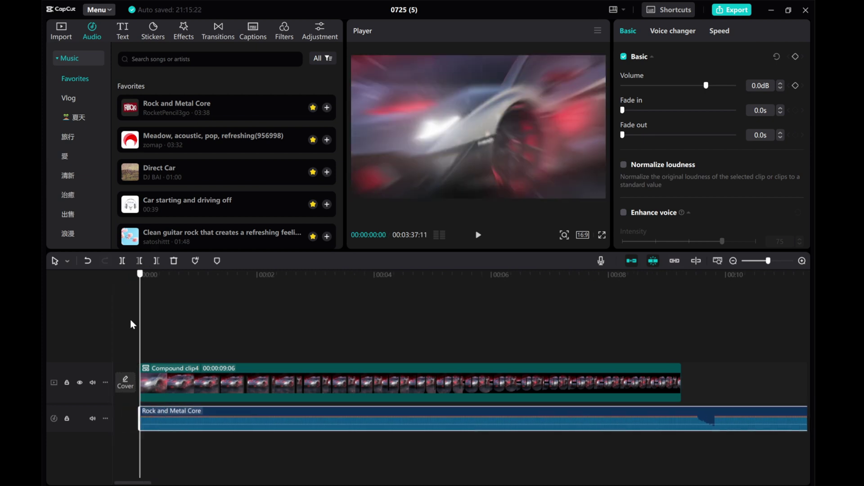
click(733, 261)
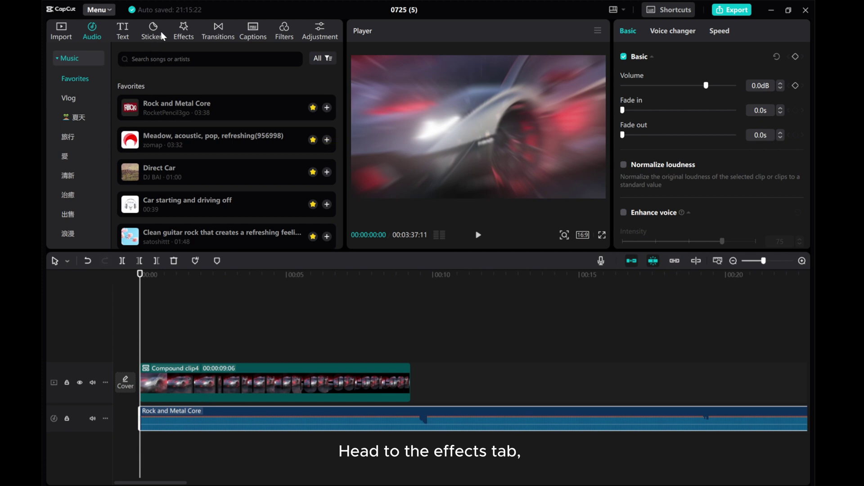
Step: Search the effects library for 'shake' and apply Shake 2 to the compound clip
click(181, 31)
click(174, 61)
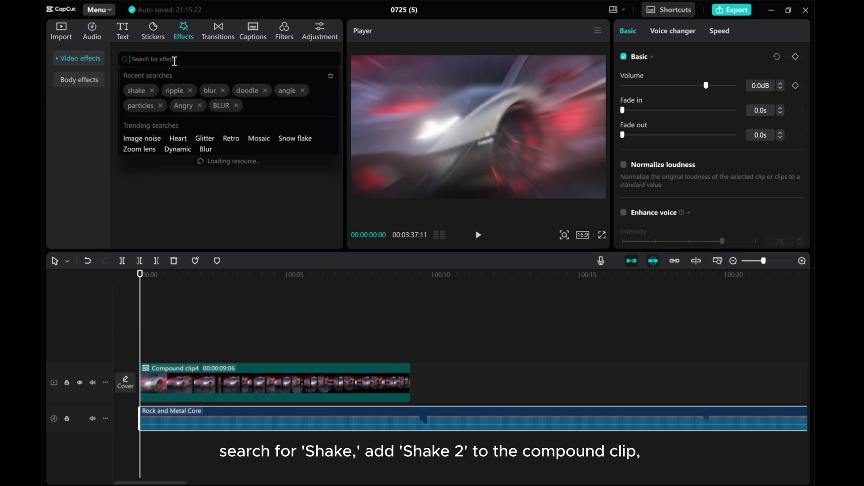
click(141, 93)
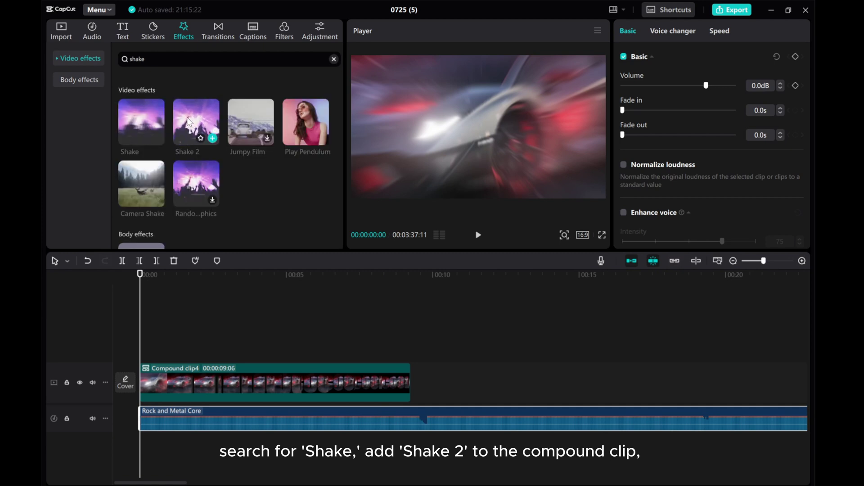
drag(193, 131, 171, 389)
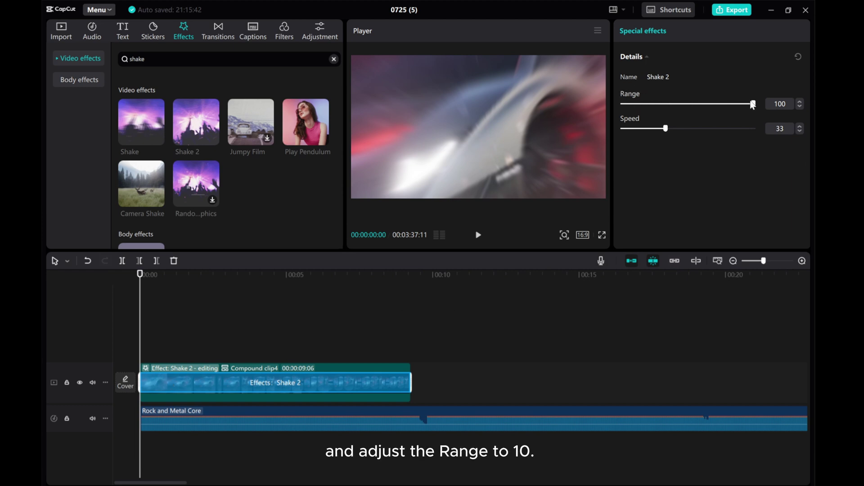
Step: Set the Shake 2 Range to 10 and Speed to 30, previewing from the project start
drag(753, 104, 644, 104)
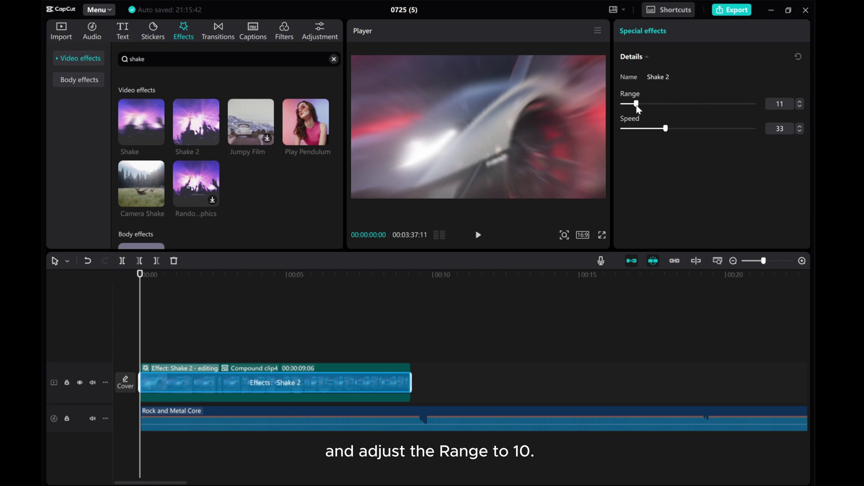
click(479, 235)
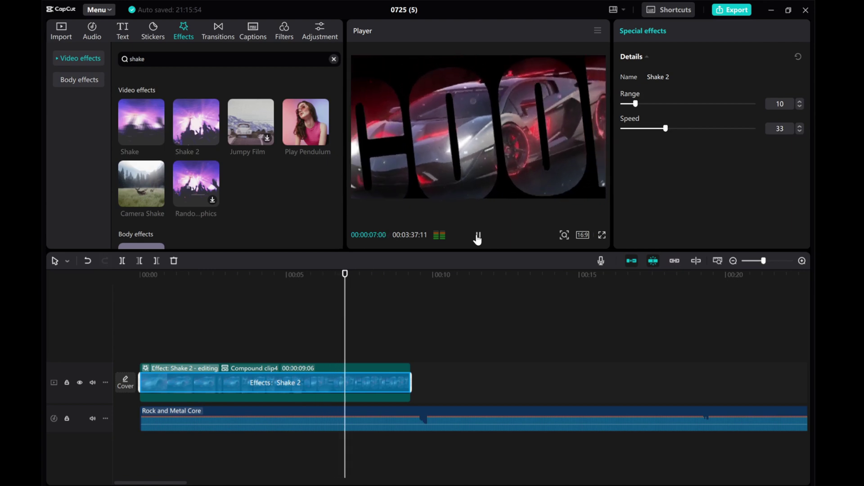
click(478, 237)
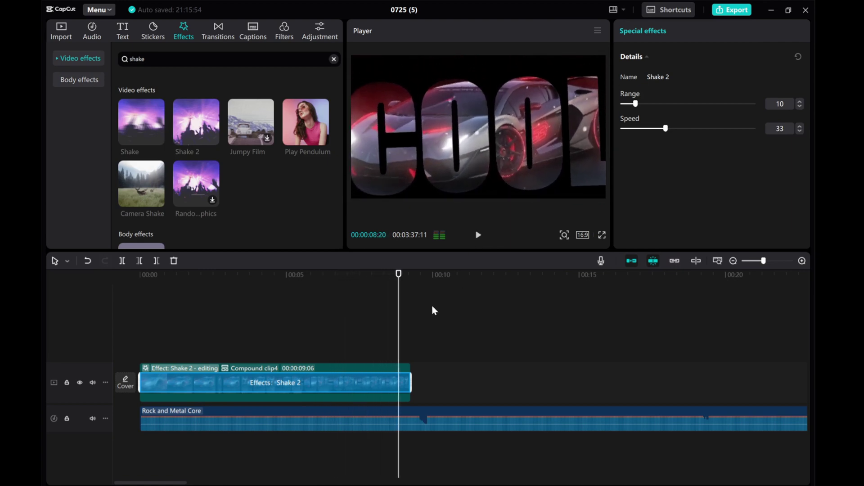
click(395, 324)
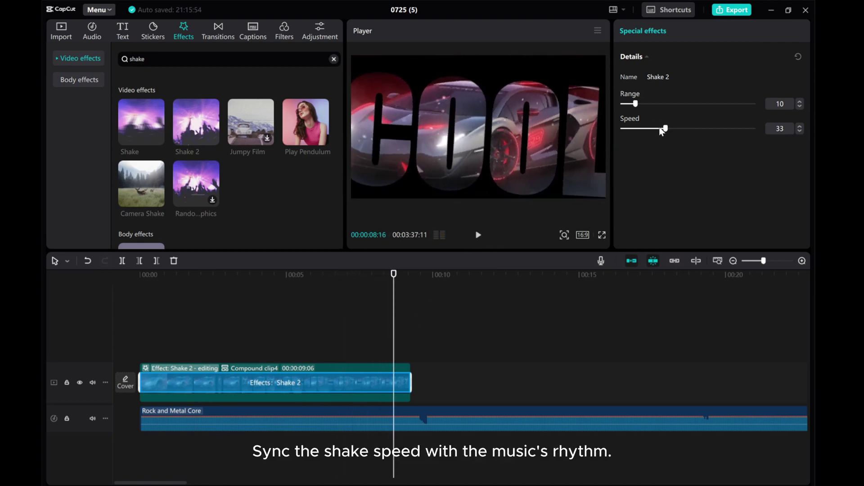
drag(660, 128, 662, 128)
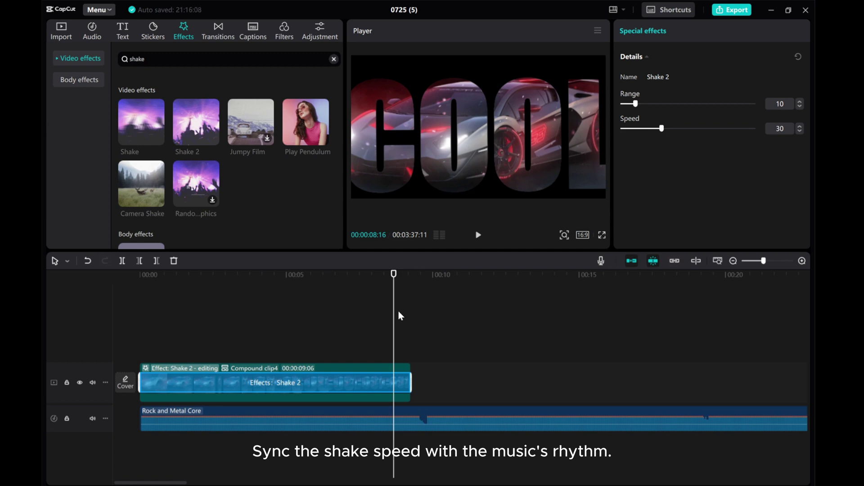
key(Home)
click(477, 235)
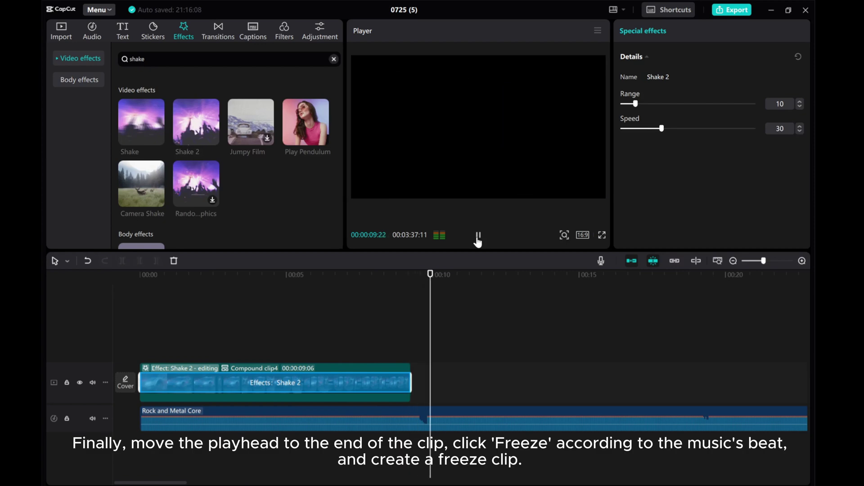
Step: Add a three-second freeze frame at the end of the compound car clip
click(477, 237)
drag(440, 310, 413, 316)
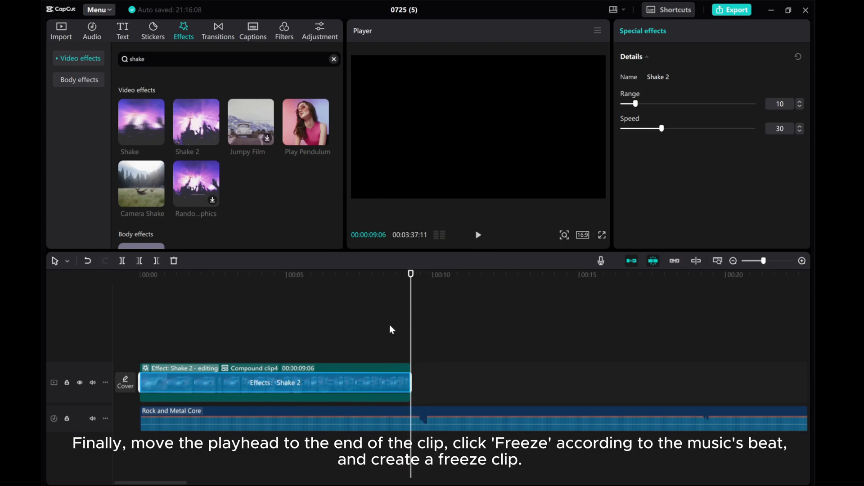
click(374, 367)
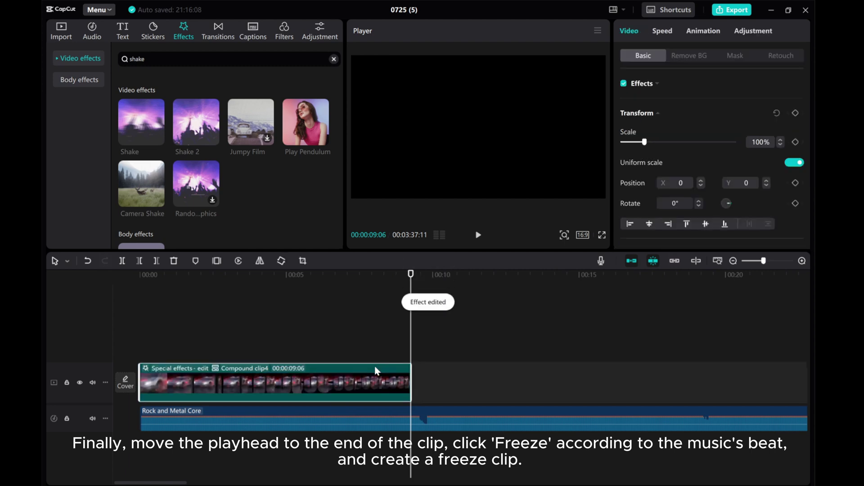
click(216, 261)
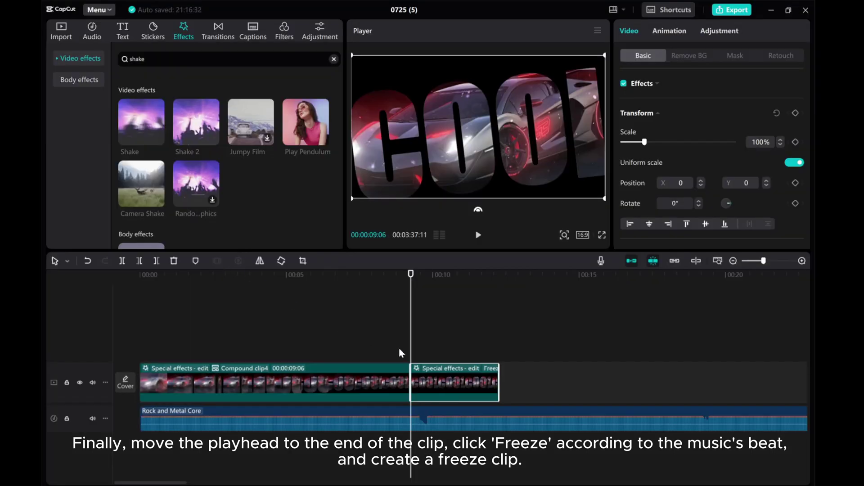
Step: Delete the Shake 2 effect from the freeze clip and preview the frames around it
right_click(427, 370)
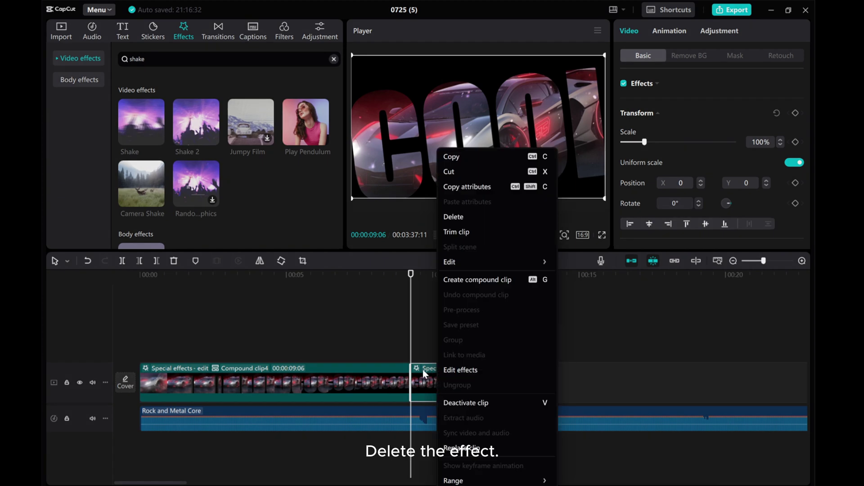
click(457, 370)
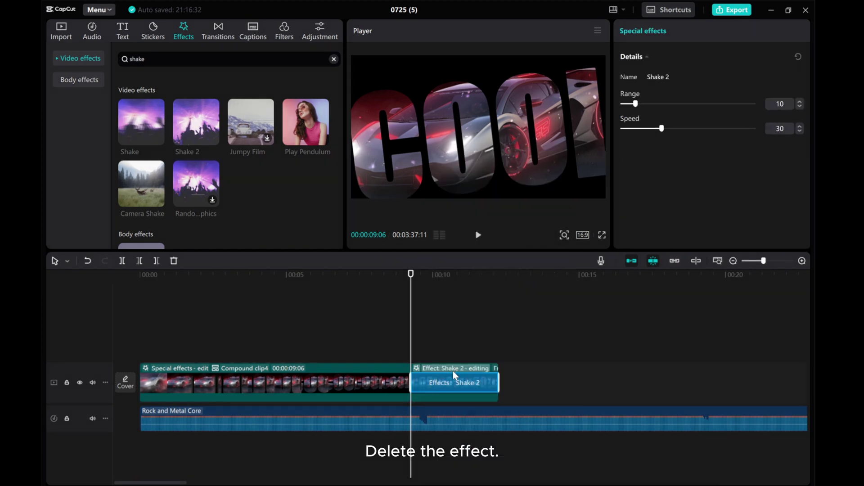
right_click(442, 384)
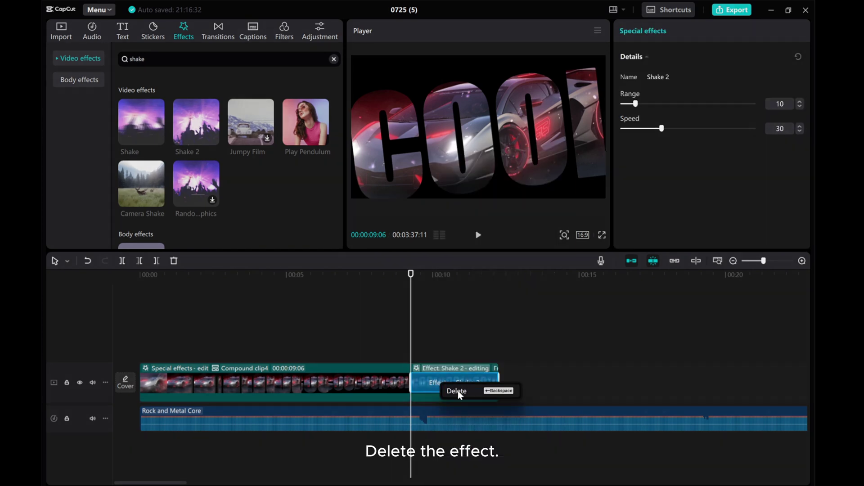
click(458, 391)
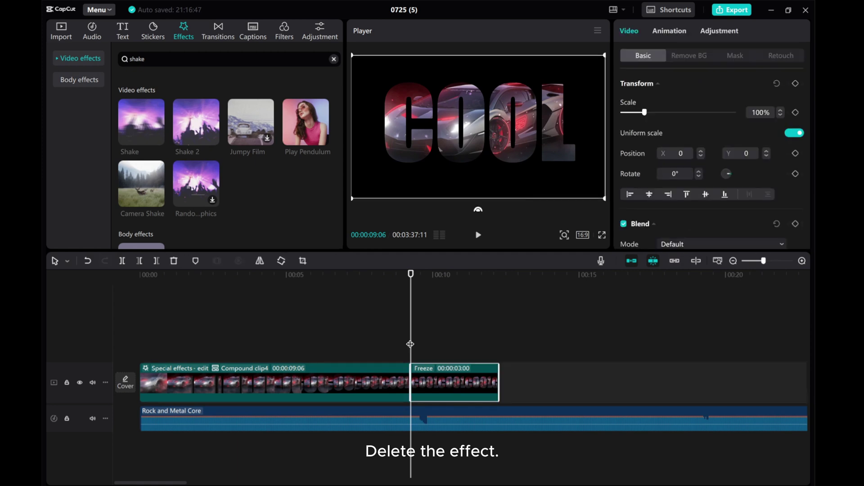
drag(410, 344, 499, 354)
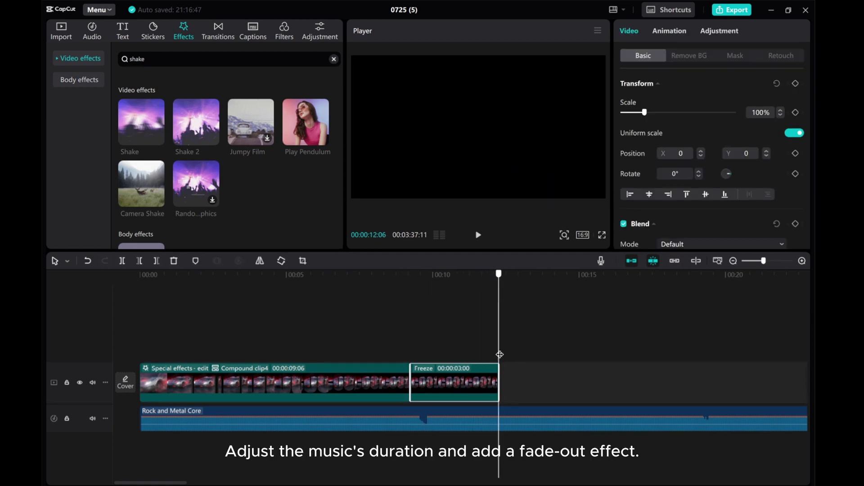
Step: Cut the Rock and Metal Core track where the freeze frame ends, with a 3.5-second fade-out
click(497, 419)
click(156, 260)
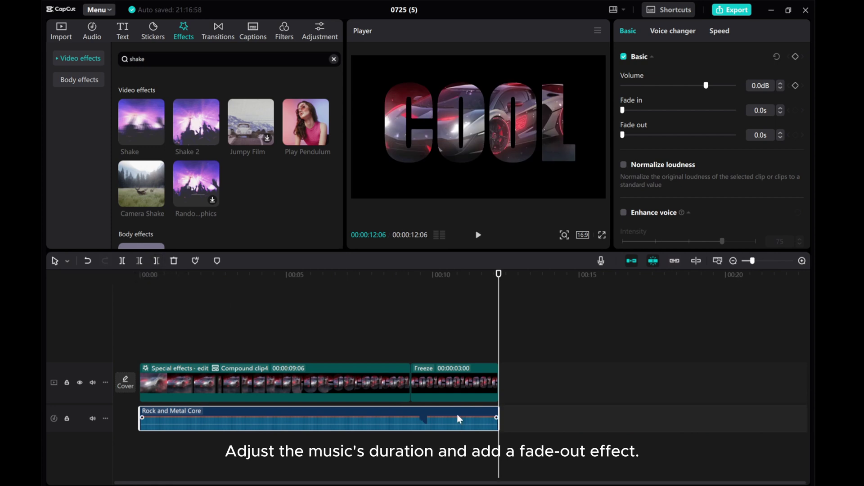
drag(627, 134, 662, 140)
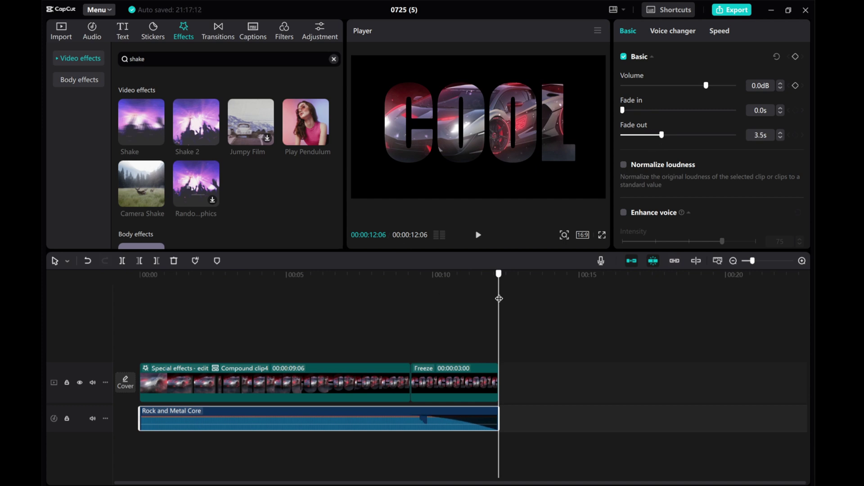
click(117, 271)
click(478, 235)
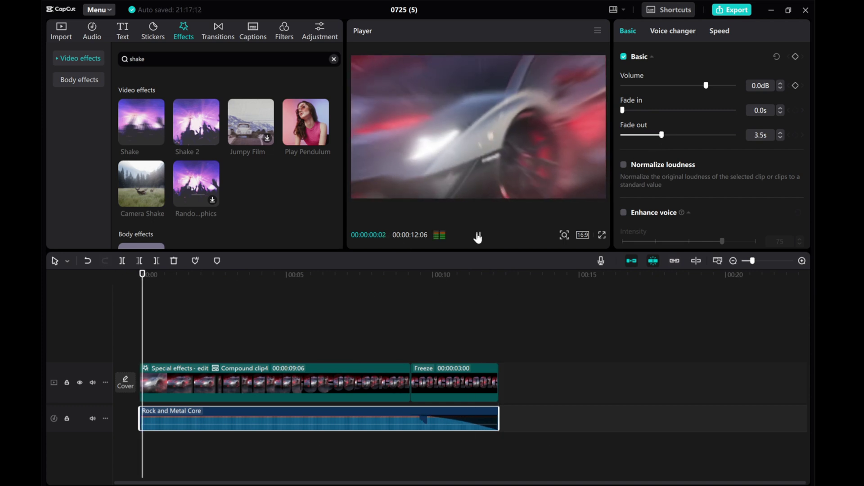